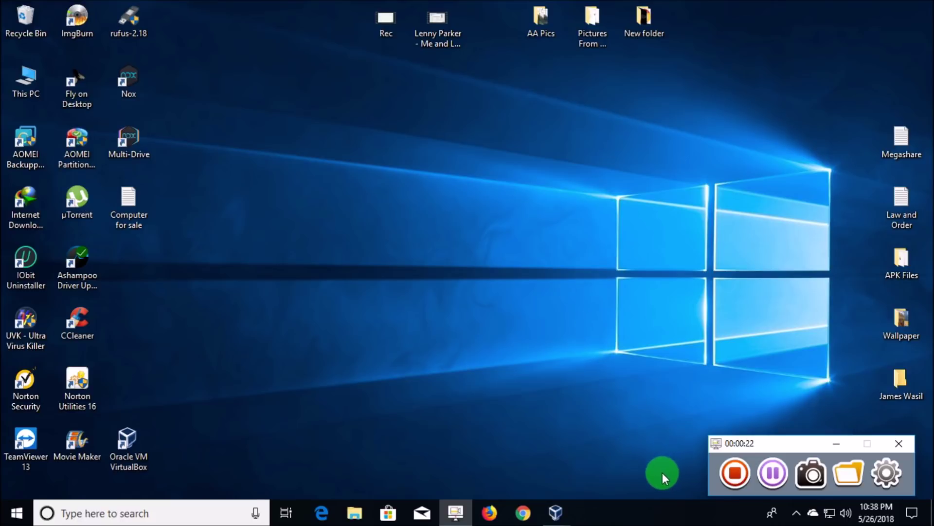
Step: Check the host's Windows activation status under Update & Security, then close Settings
left_click(914, 514)
left_click(829, 474)
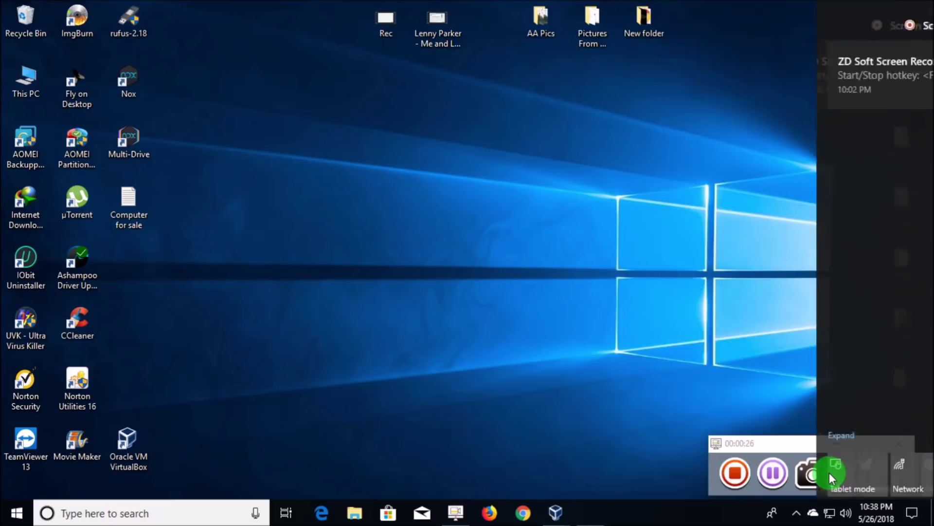
scroll(627, 418, "down", 2)
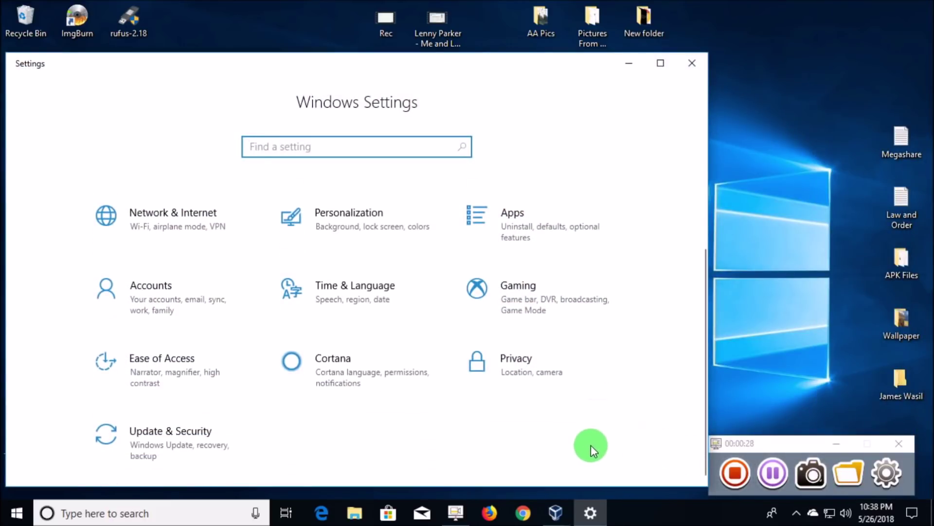
left_click(170, 433)
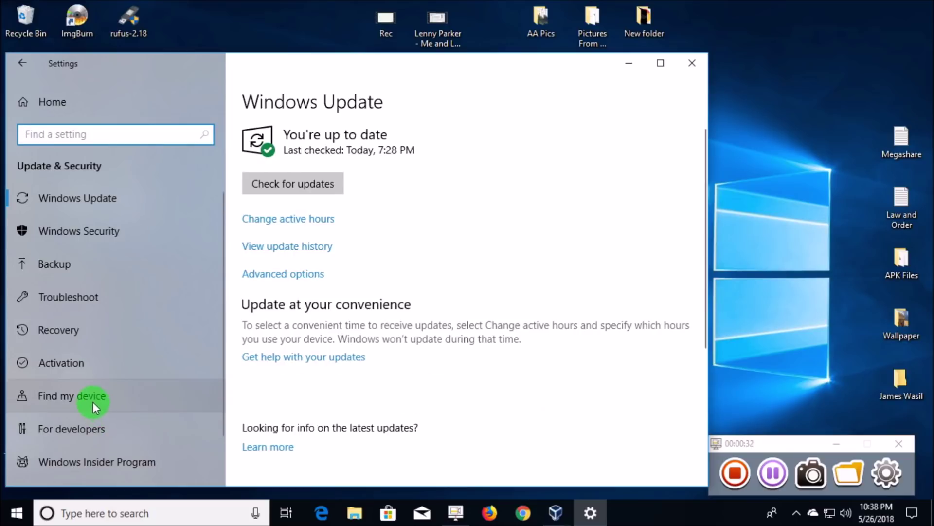
left_click(90, 367)
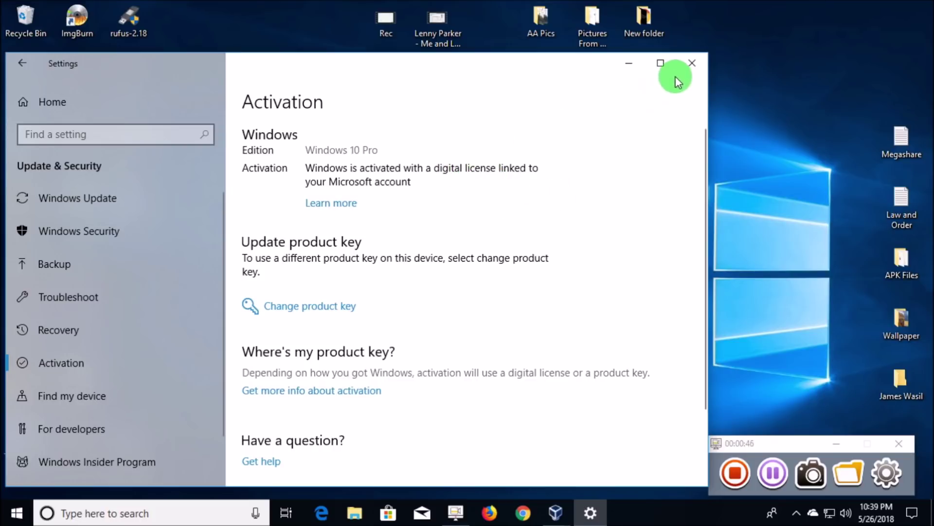
left_click(690, 65)
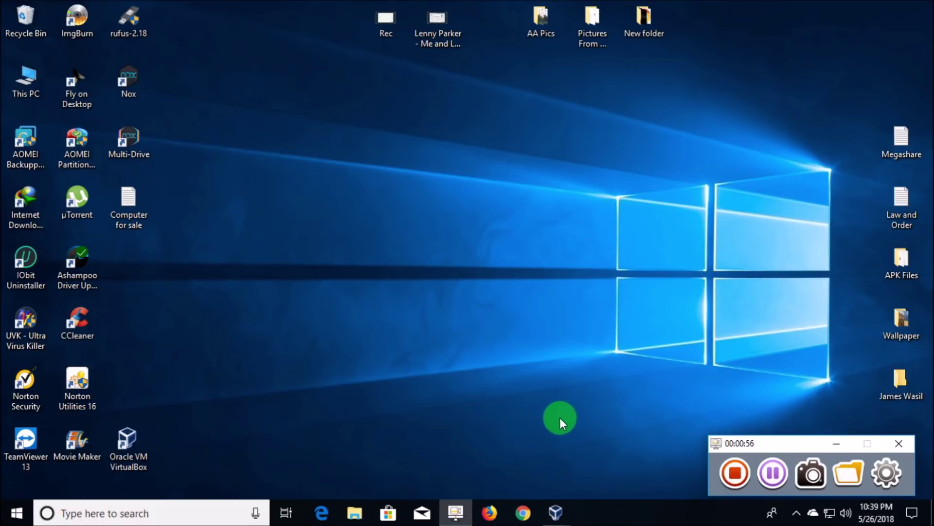
Step: Bring the Windows 7 VM to the front and launch Chrome inside it
mouse_move(556, 501)
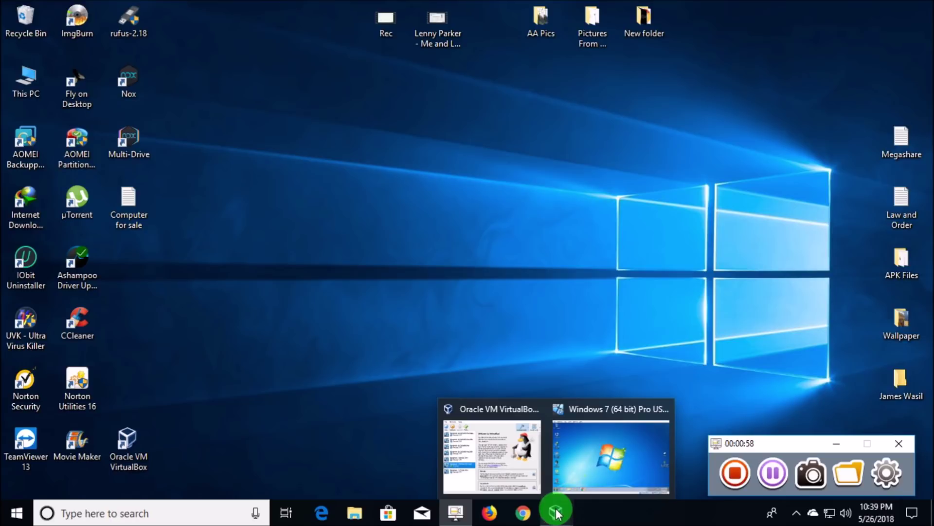
left_click(582, 469)
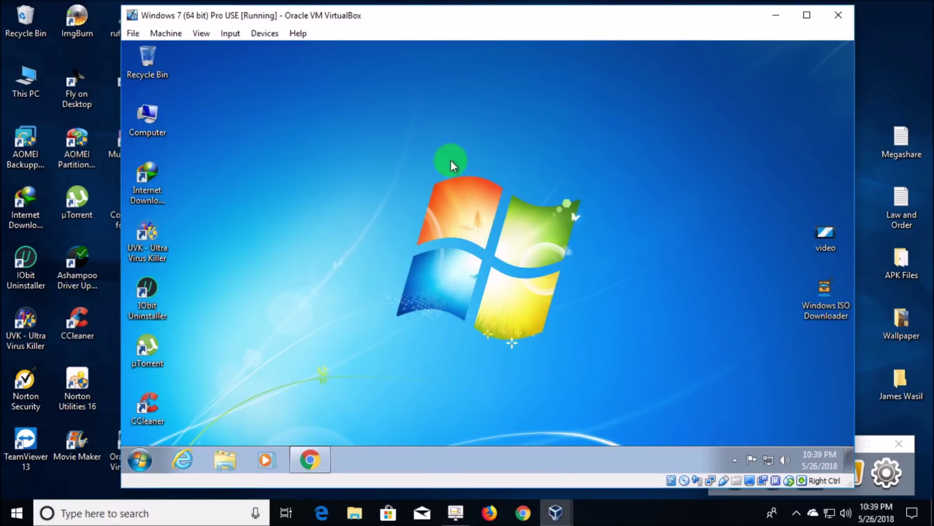
mouse_move(456, 25)
left_mouse_down()
mouse_move(501, 46)
mouse_move(451, 24)
left_mouse_up()
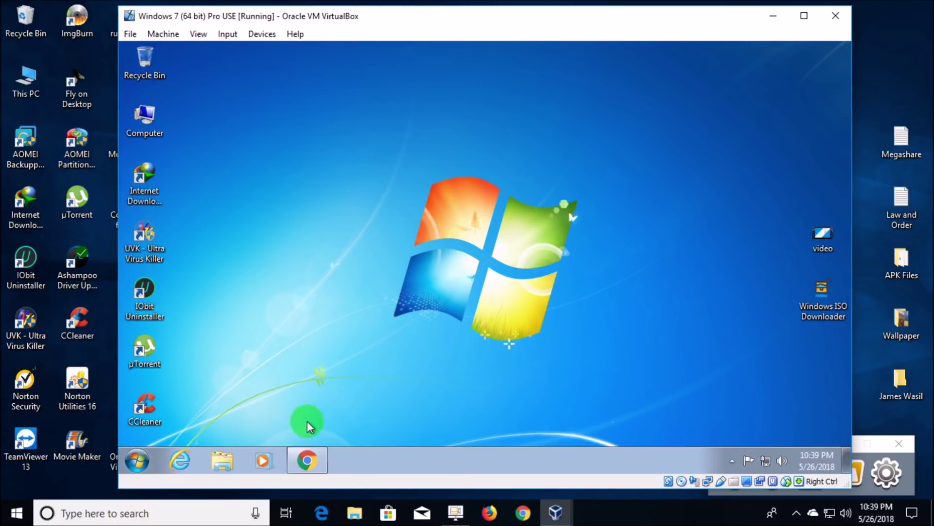
left_click(307, 458)
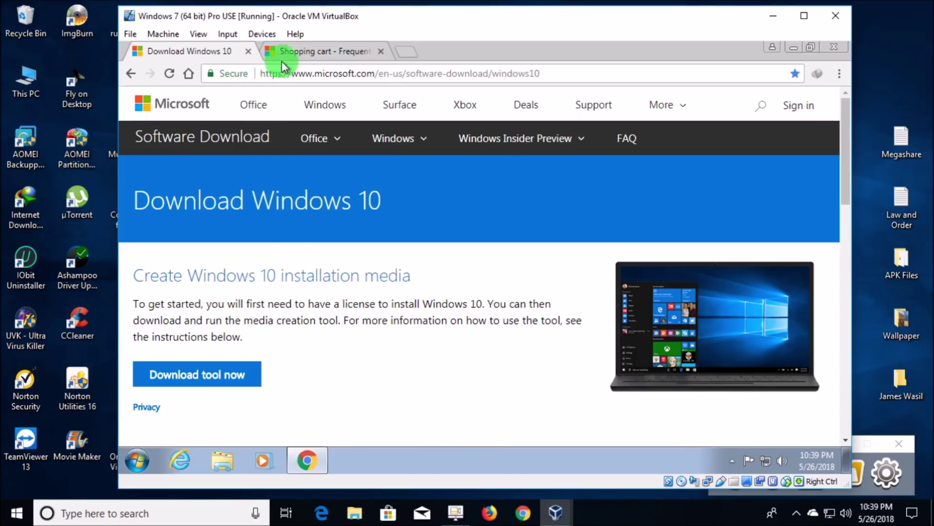
Step: Download MediaCreationTool1803.exe from the Download Windows 10 page and run it
left_click(298, 51)
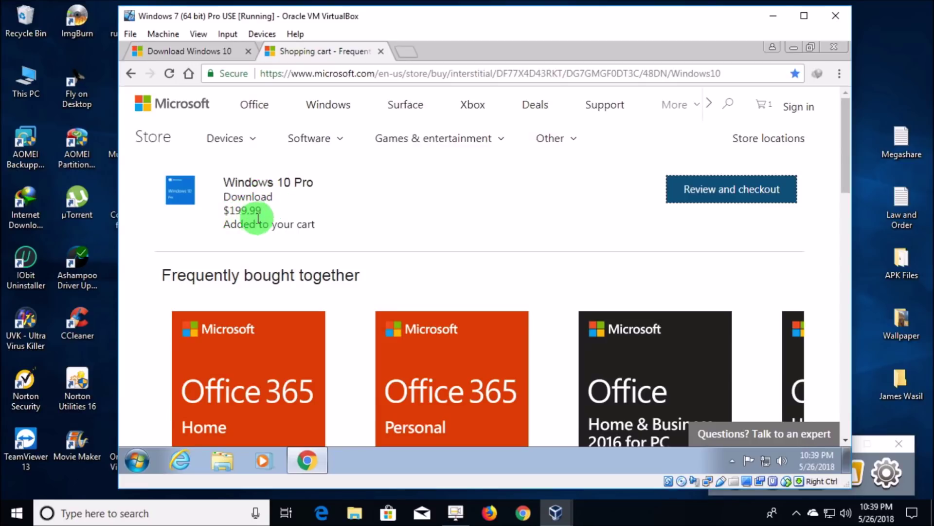
left_click(227, 52)
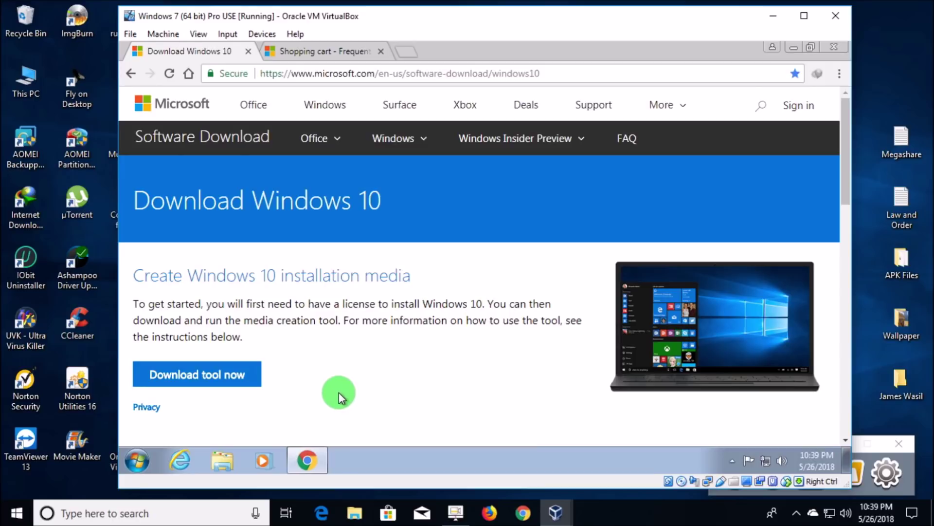
left_click(203, 376)
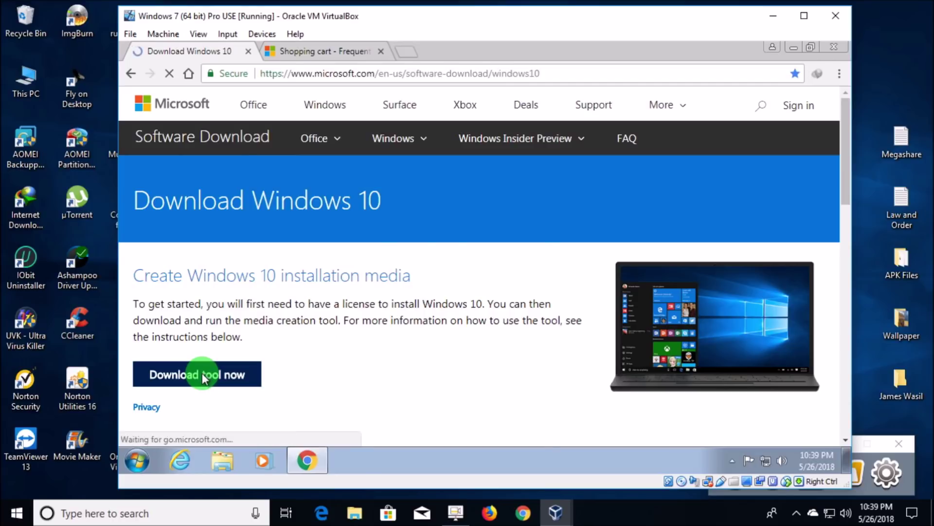
left_click(437, 299)
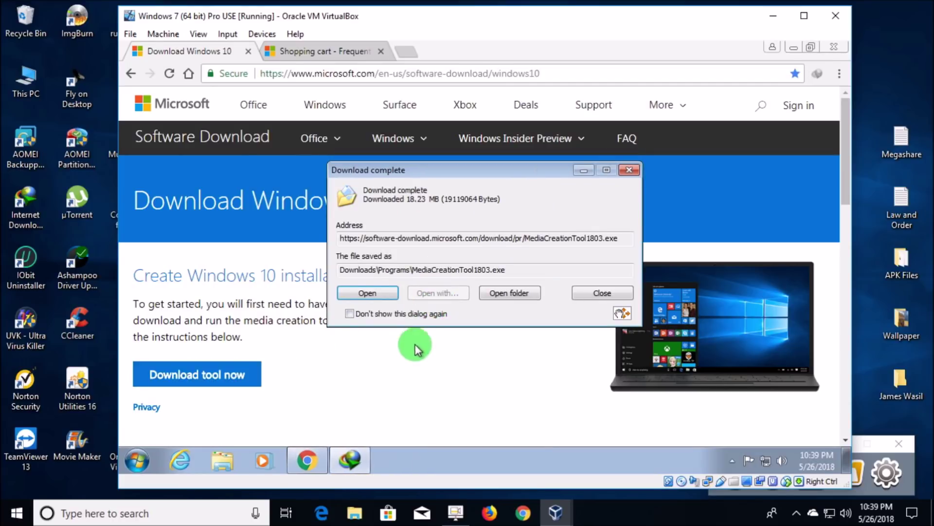
left_click(366, 293)
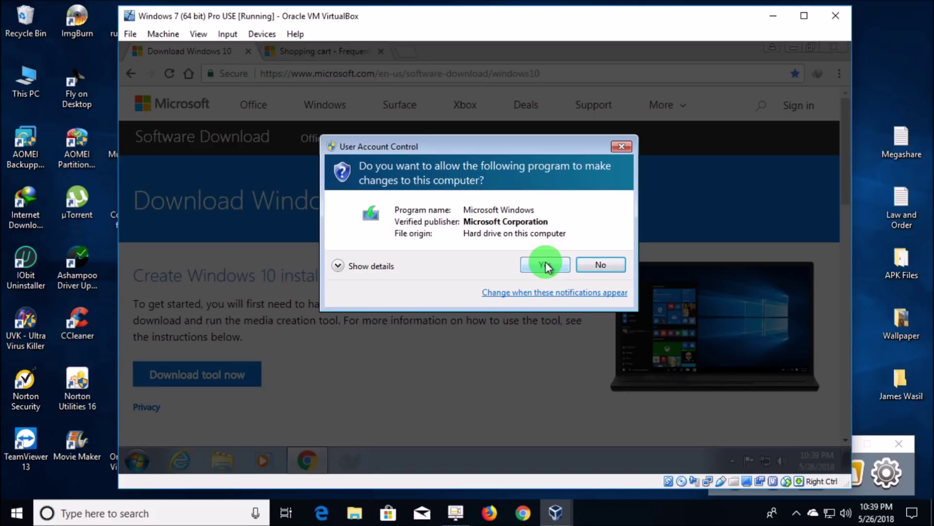
Step: Approve the User Account Control prompt for the media creation tool and close Chrome
left_click(545, 265)
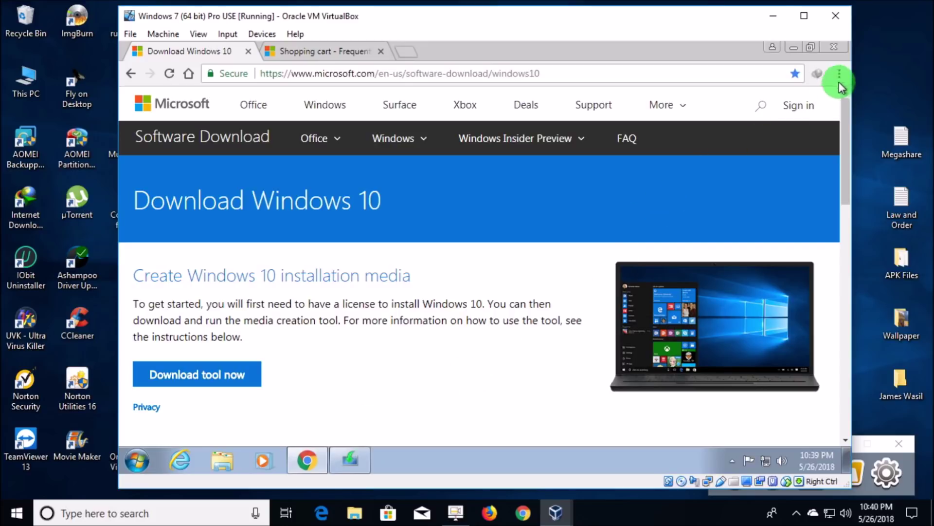
left_click(833, 48)
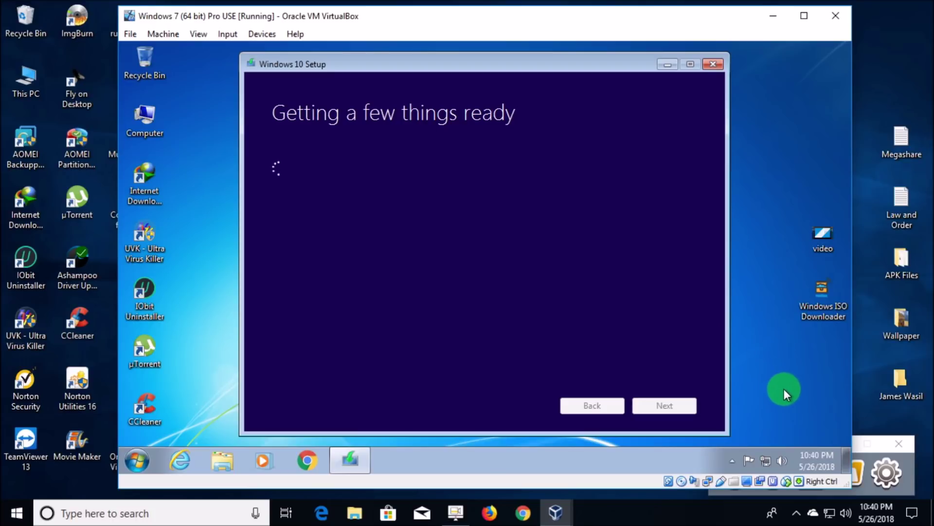
mouse_move(907, 486)
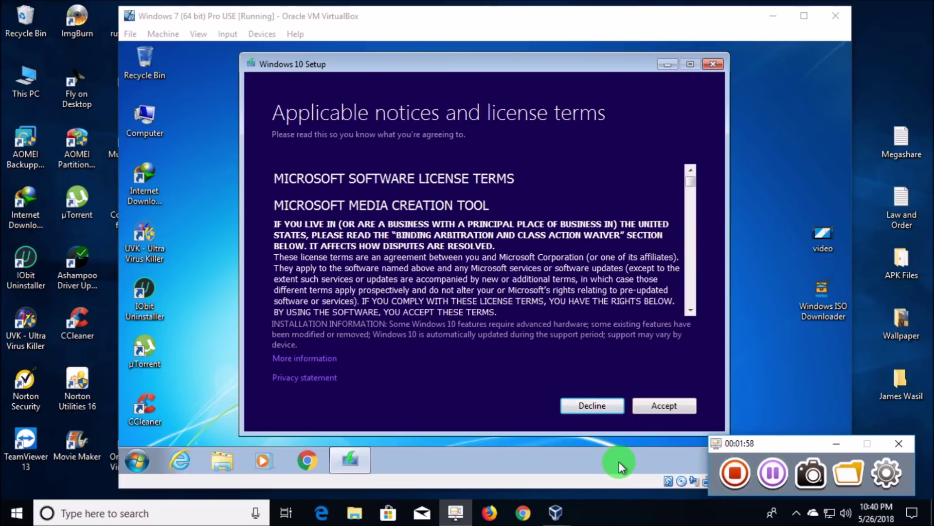
Step: Accept the media creation tool license terms and choose Upgrade this PC now
left_click(661, 404)
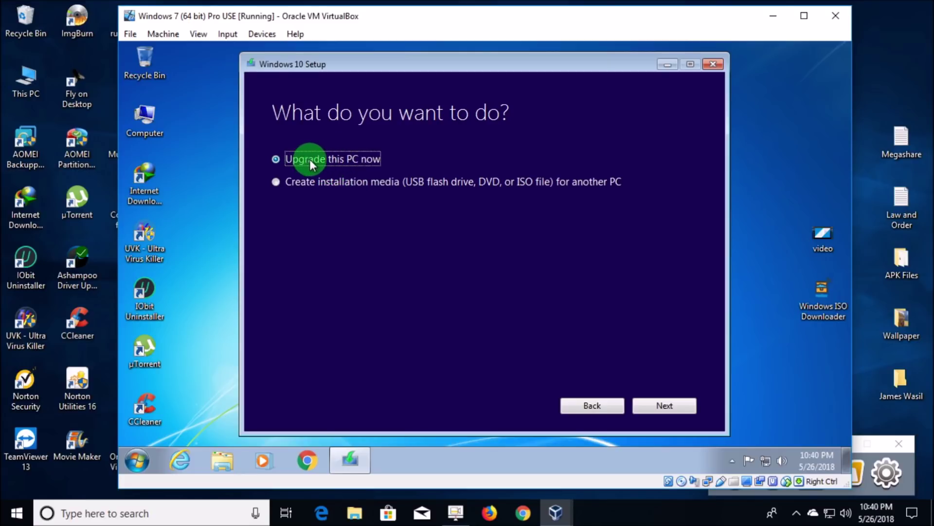
left_click(671, 408)
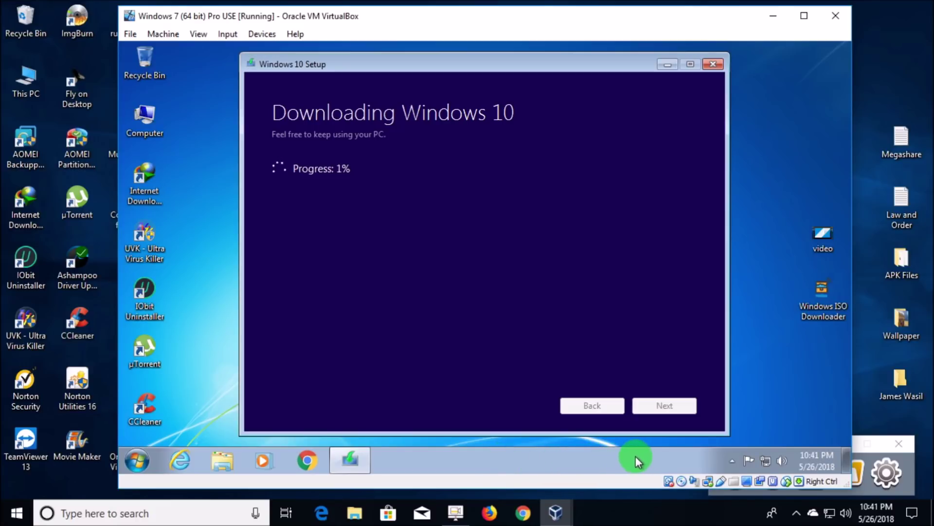
Step: Proceed with the Windows 10 download and accept the Windows license terms
left_click(910, 485)
left_click(772, 473)
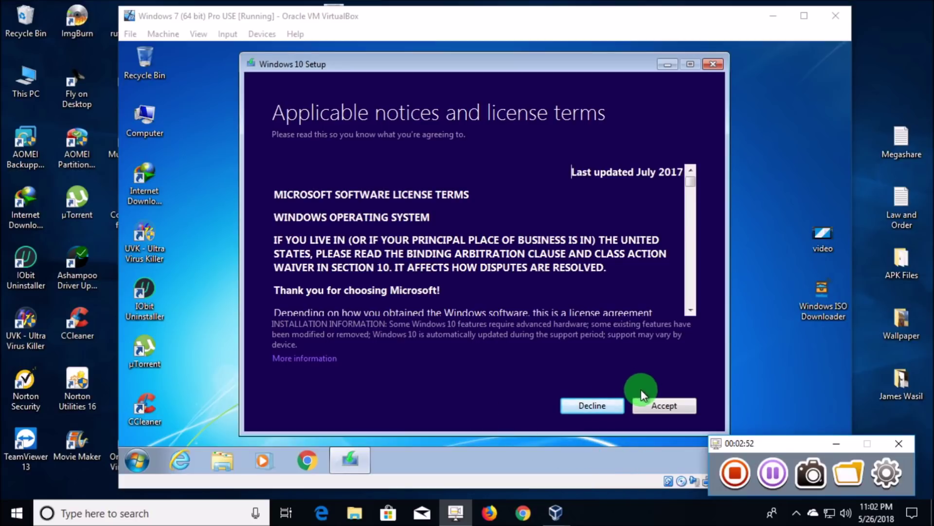
left_click(655, 405)
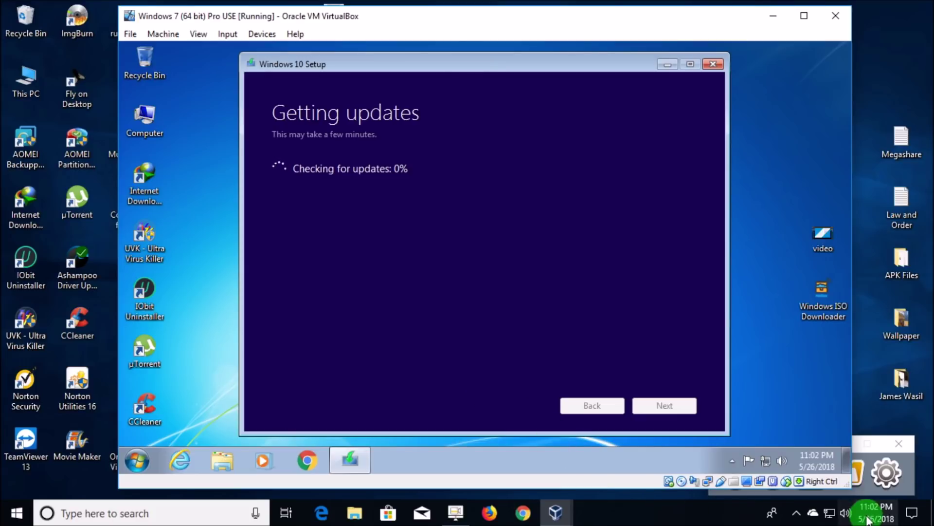
Step: Confirm the VirtualBox Graphics Adapter compatibility warning to reach Ready to install
mouse_move(908, 489)
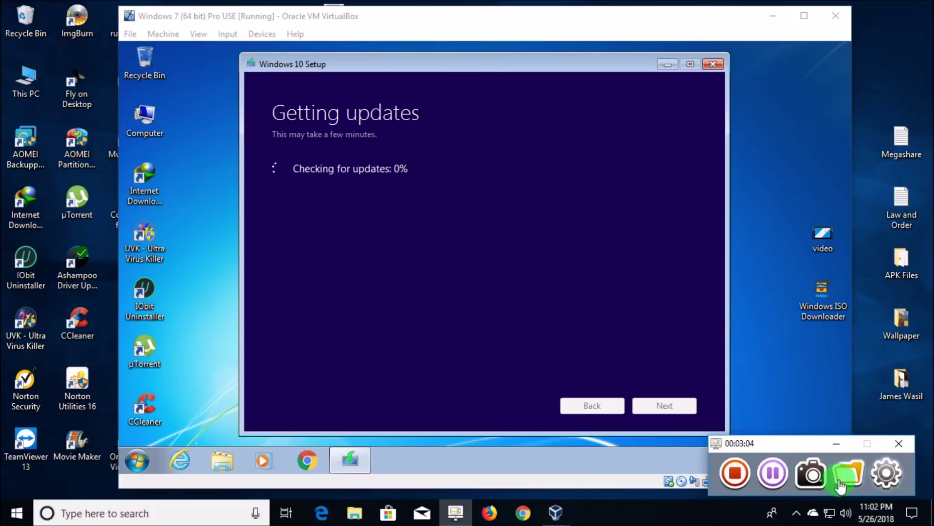
left_click(773, 475)
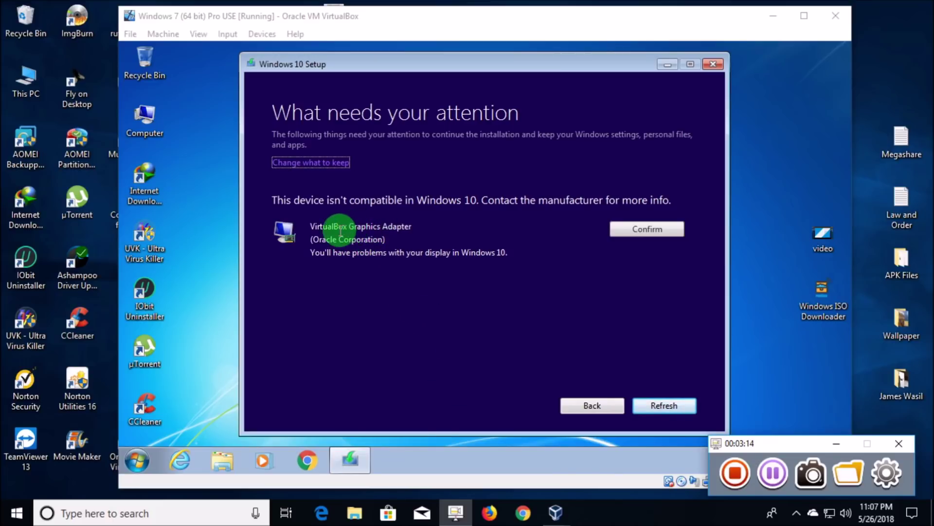
mouse_move(440, 15)
left_mouse_down()
mouse_move(433, 28)
mouse_move(435, 16)
left_mouse_up()
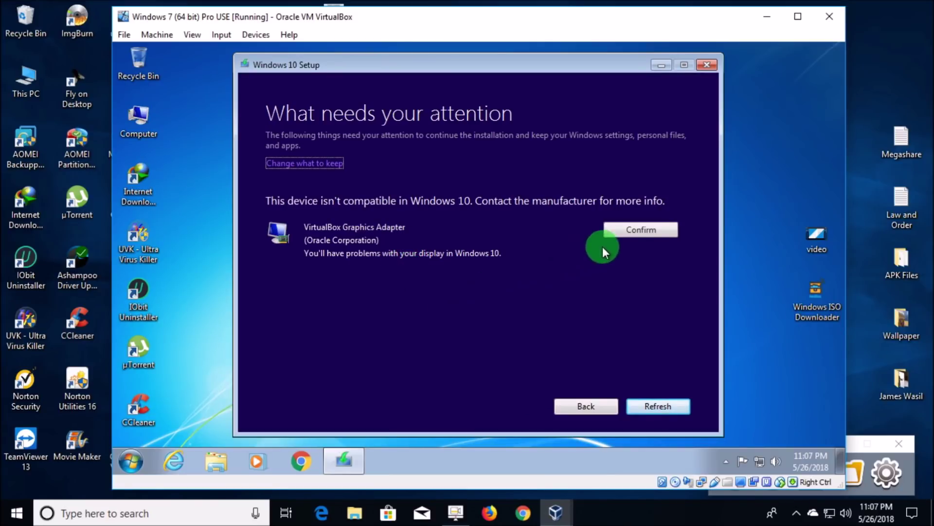
left_click(638, 229)
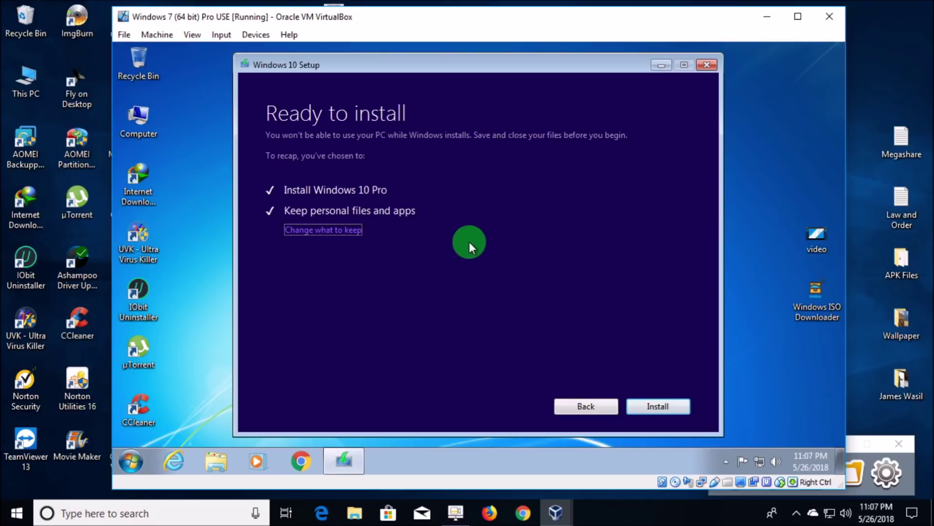
Step: Change what to keep to Nothing and continue back to the summary
left_click(319, 230)
left_click(270, 242)
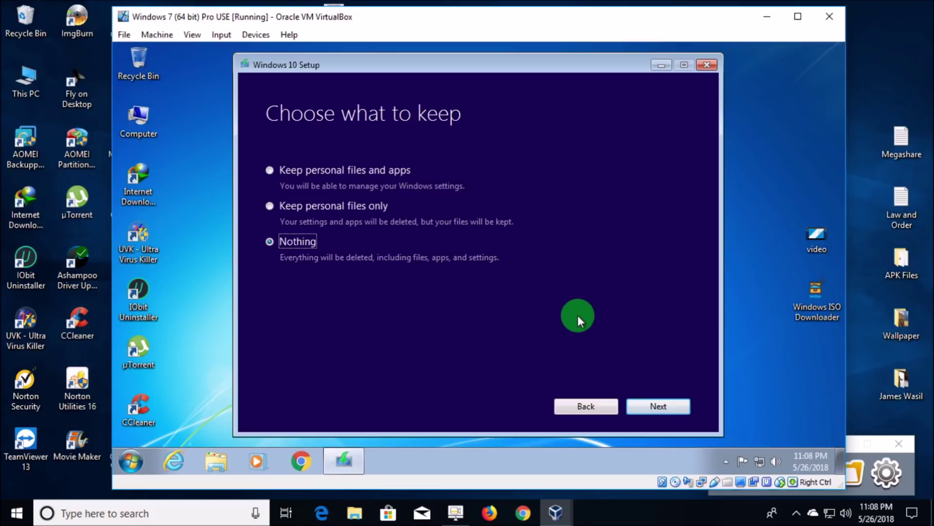
left_click(656, 407)
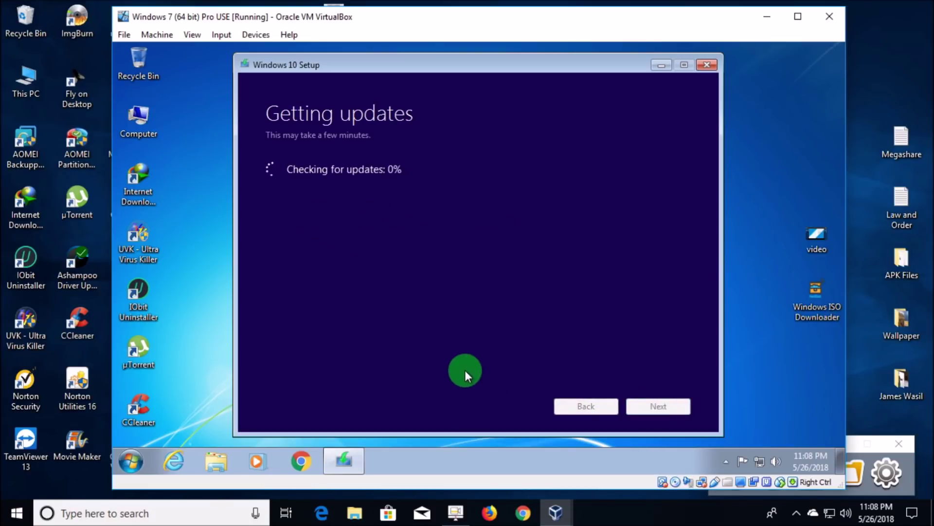
left_click(906, 487)
left_click(779, 476)
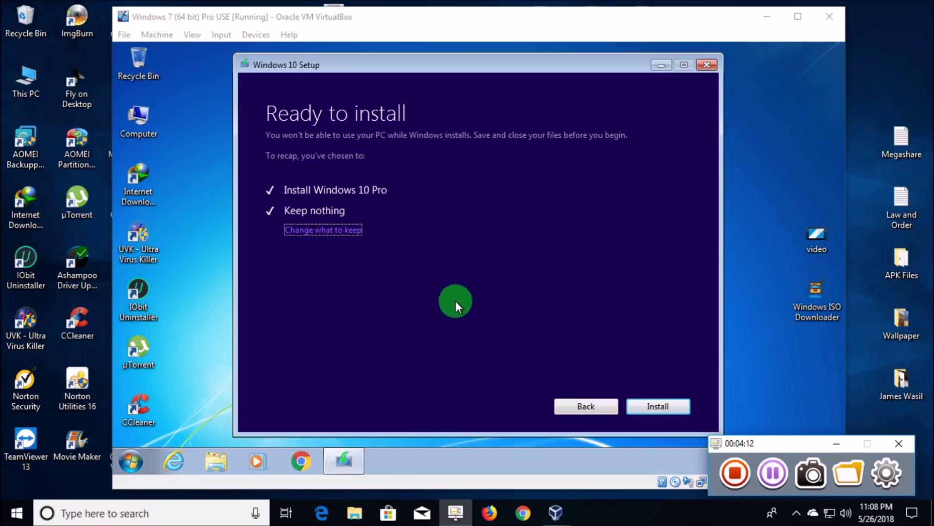
Step: Begin installing Windows 10 Pro from the Ready to install page
left_click(650, 405)
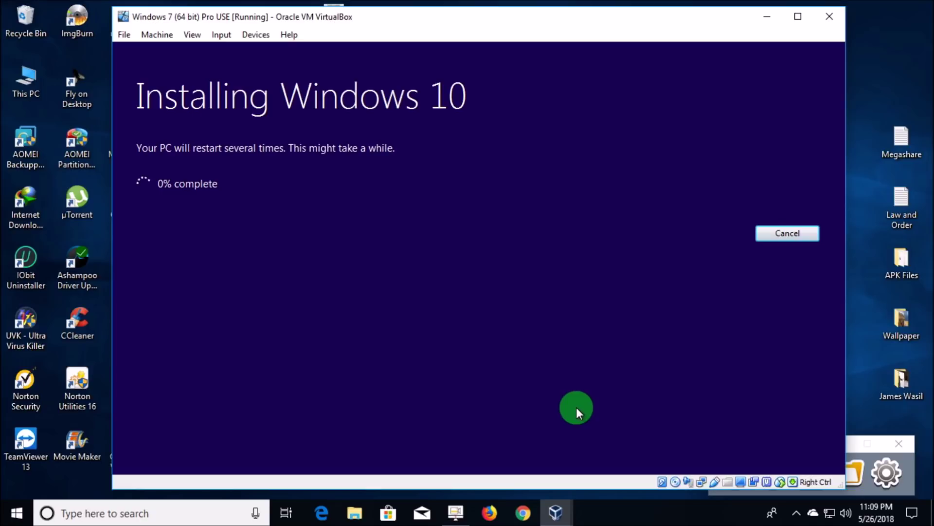
left_click(910, 489)
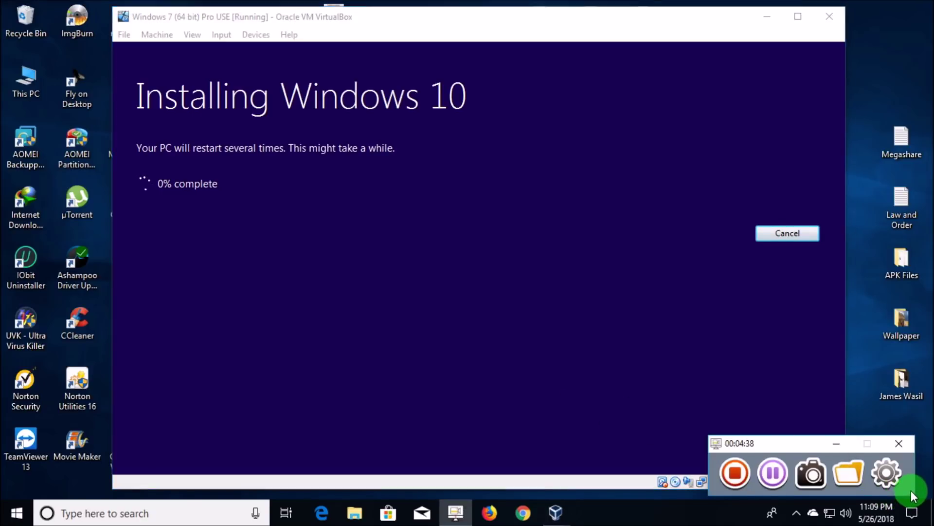
left_click(775, 473)
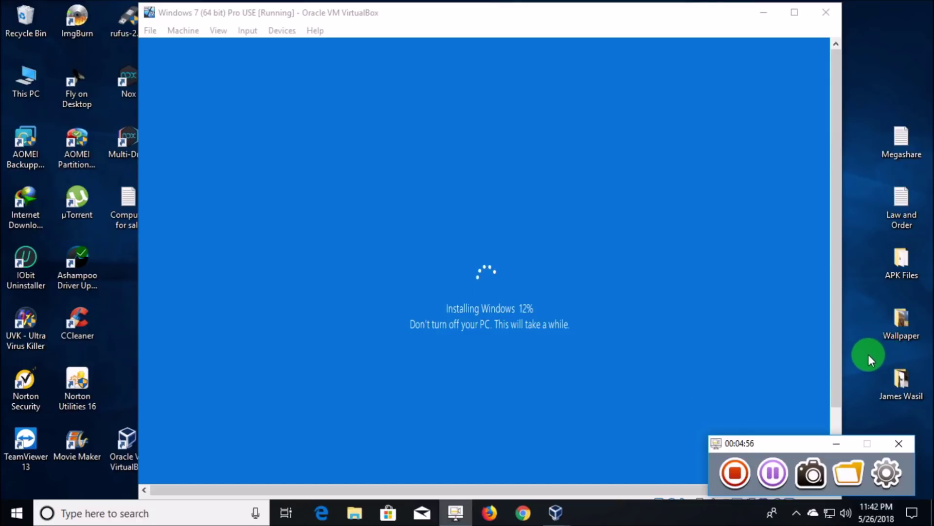
Step: Accept United States region and US keyboard layout, skipping the second layout
left_click(773, 472)
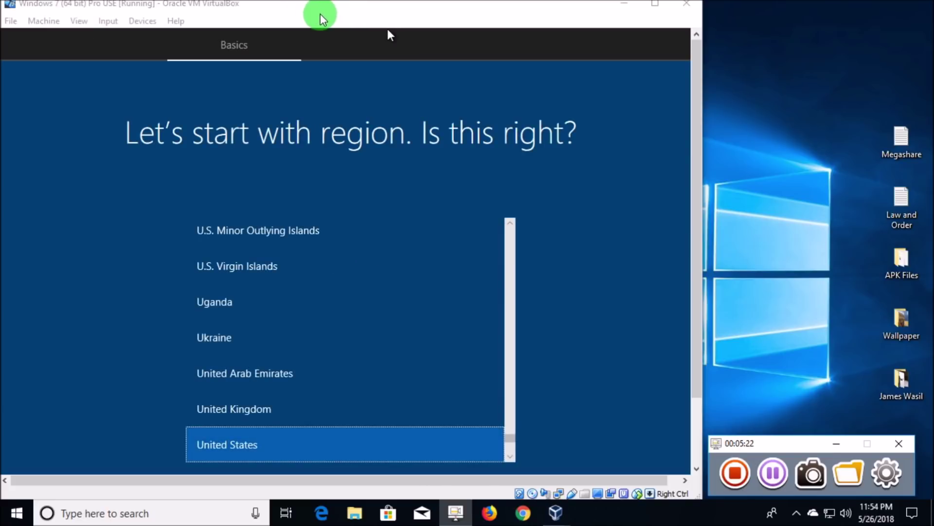
left_click(320, 16)
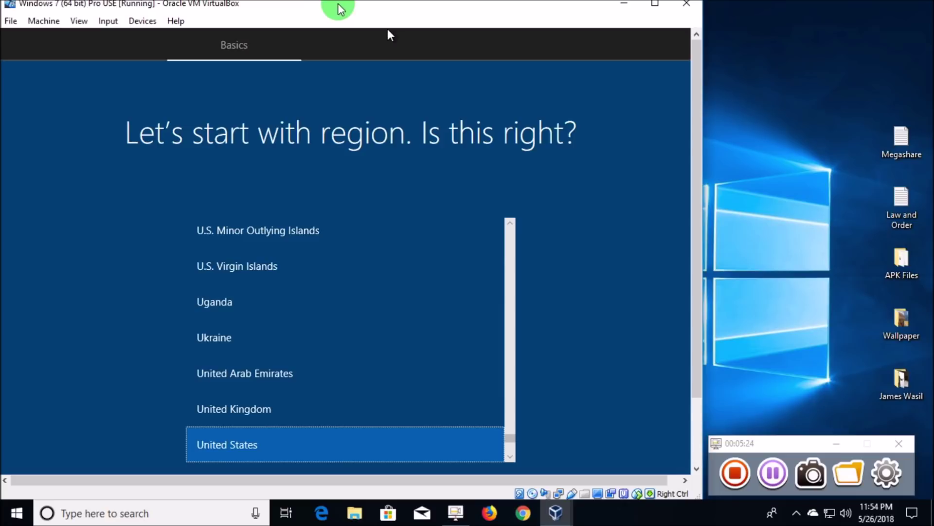
left_click_drag(696, 258, 696, 399)
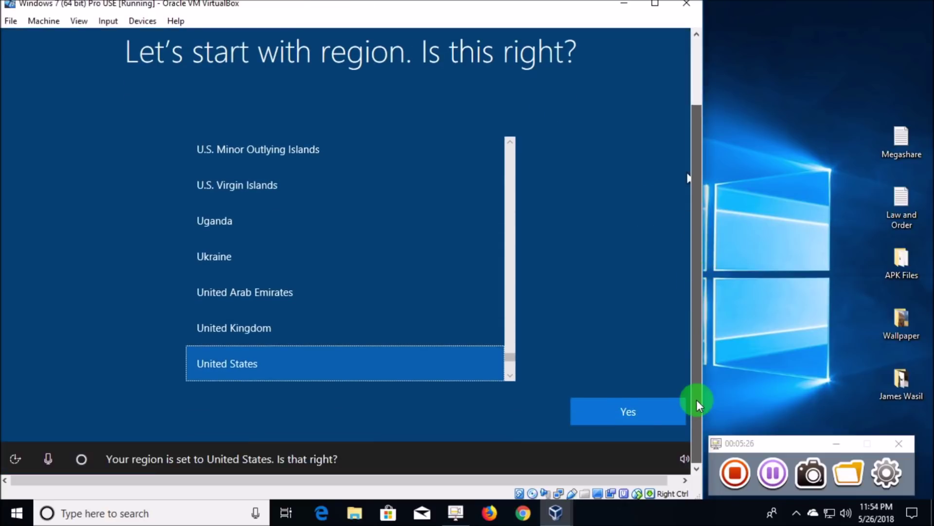
left_click(612, 413)
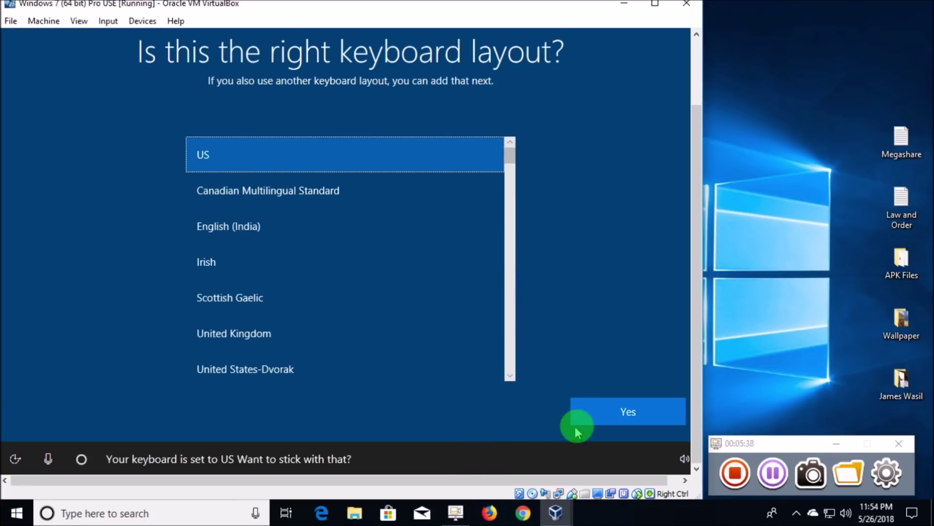
left_click(619, 416)
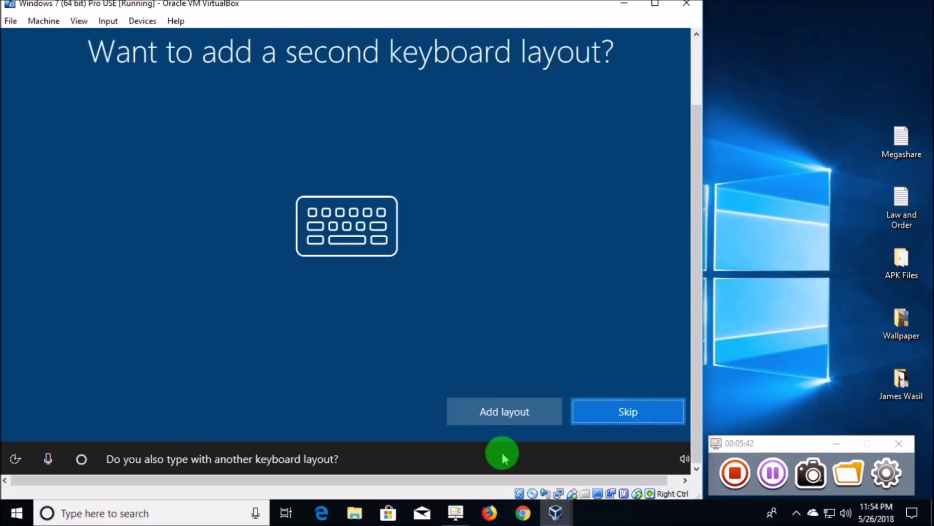
left_click(627, 415)
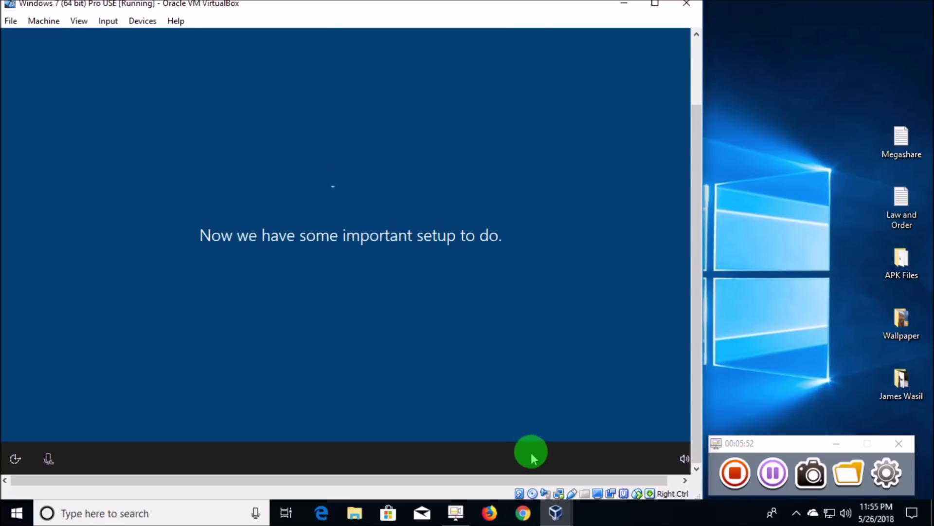
Step: Choose Set up for personal use and continue to the Microsoft sign-in page
left_click_drag(458, 15, 544, 19)
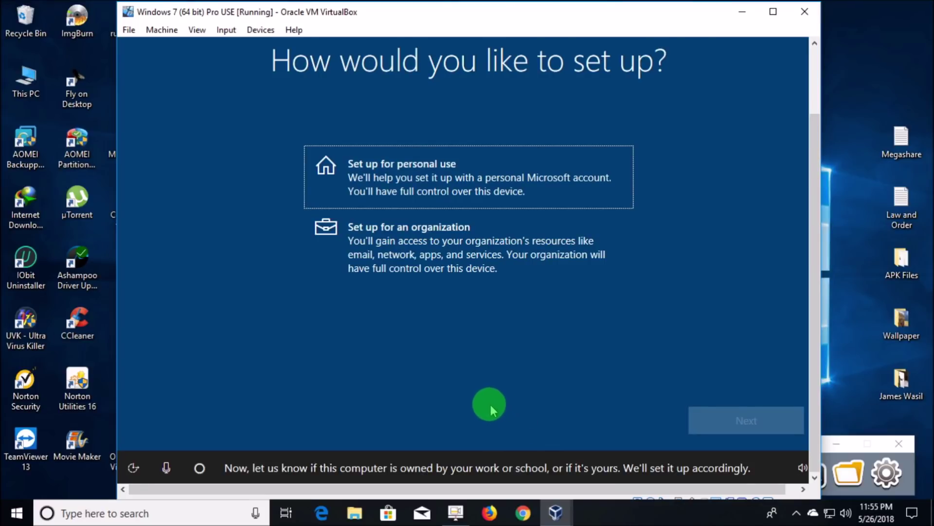
left_click(427, 181)
left_click(715, 417)
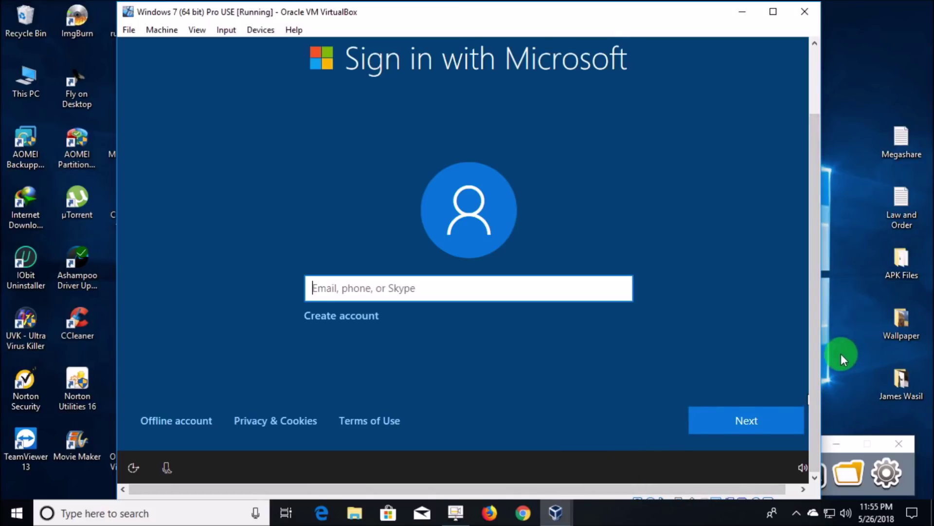
Step: Choose an offline account instead of a Microsoft account, enter a user name, and leave the password blank
left_click(170, 421)
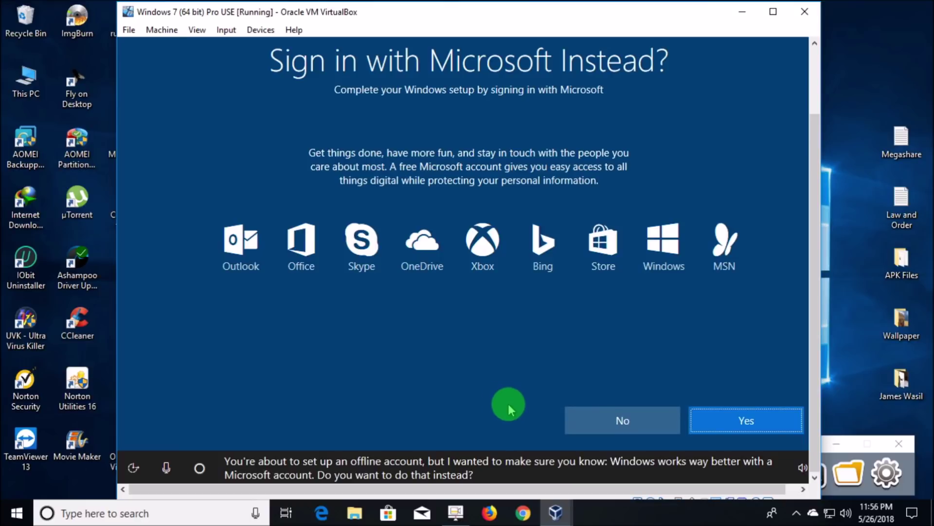
left_click(626, 425)
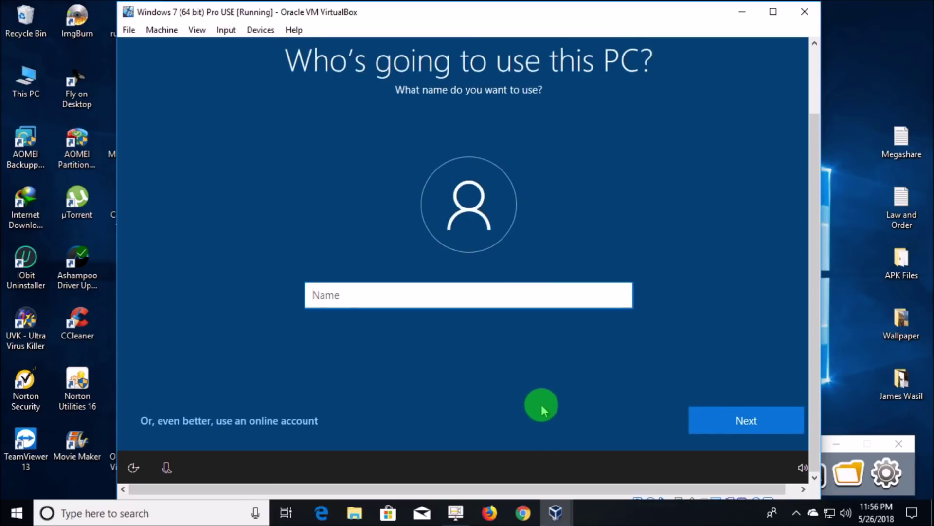
type("Lenny")
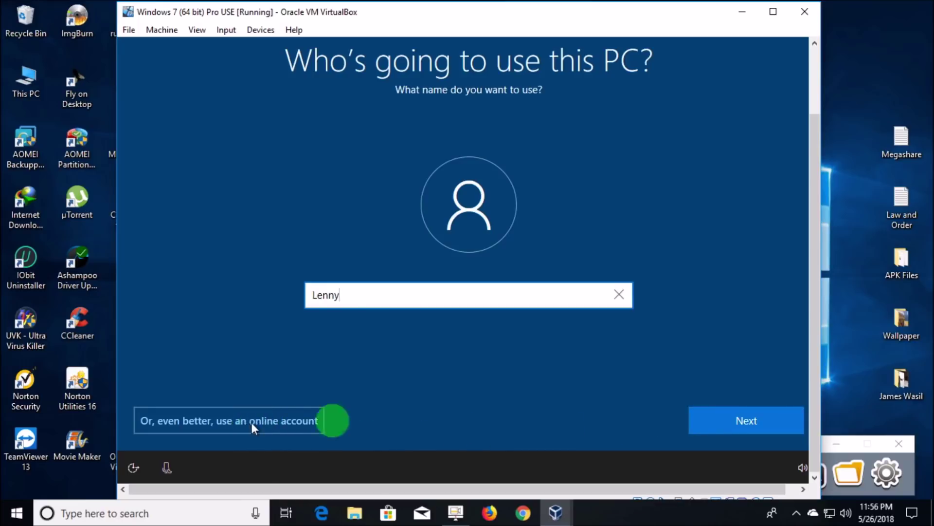
left_click(732, 420)
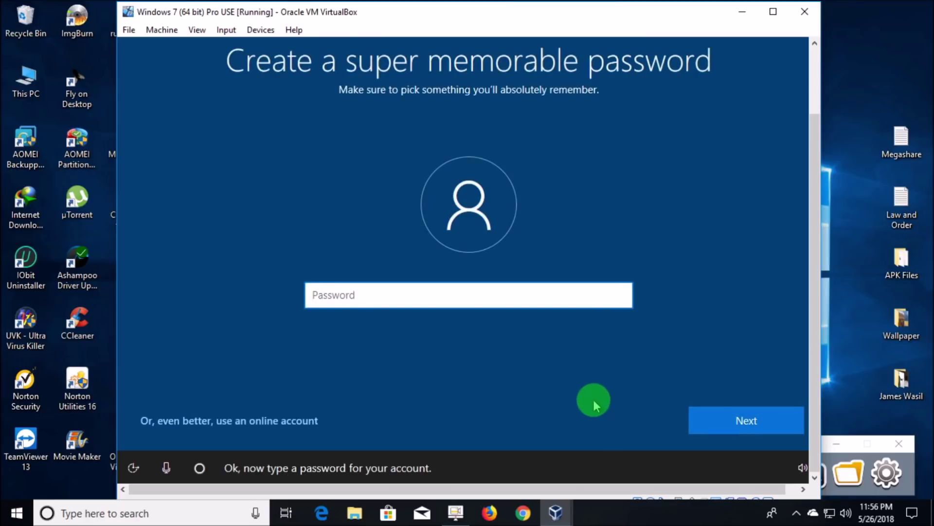
left_click(735, 420)
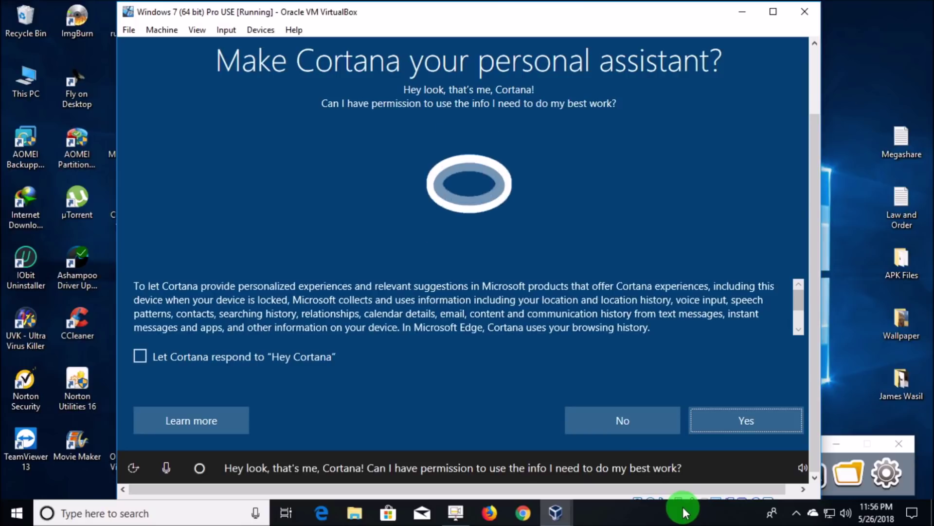
Step: Say Yes to Cortana, review the privacy settings list, and accept the recommended defaults
left_click(723, 423)
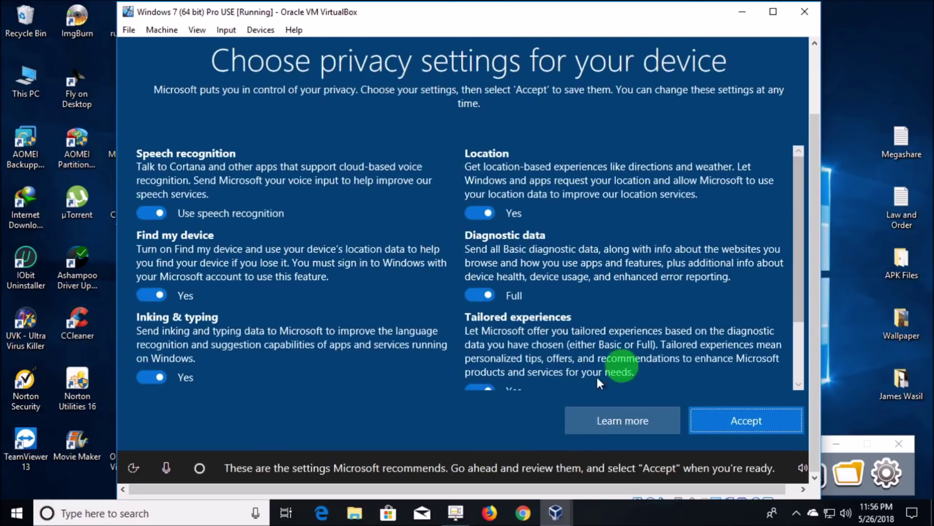
left_click_drag(798, 291, 797, 353)
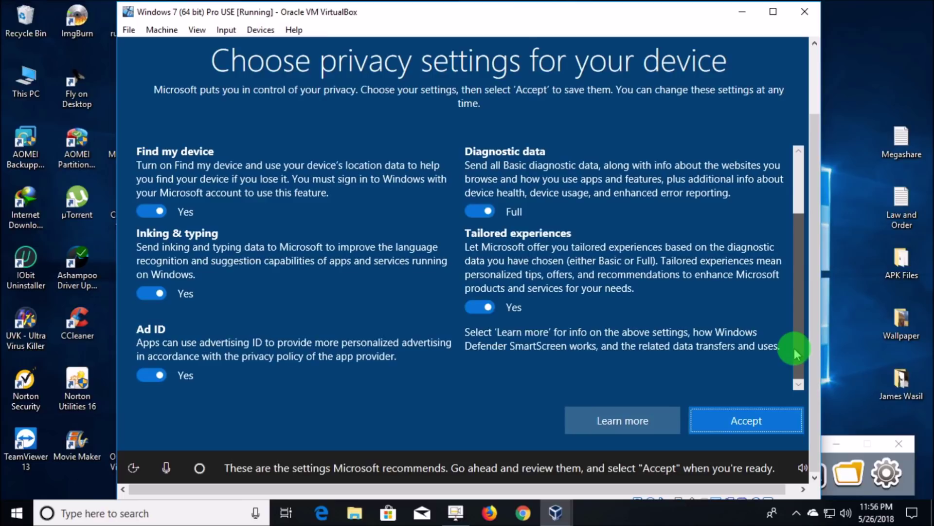
left_click_drag(793, 395, 793, 347)
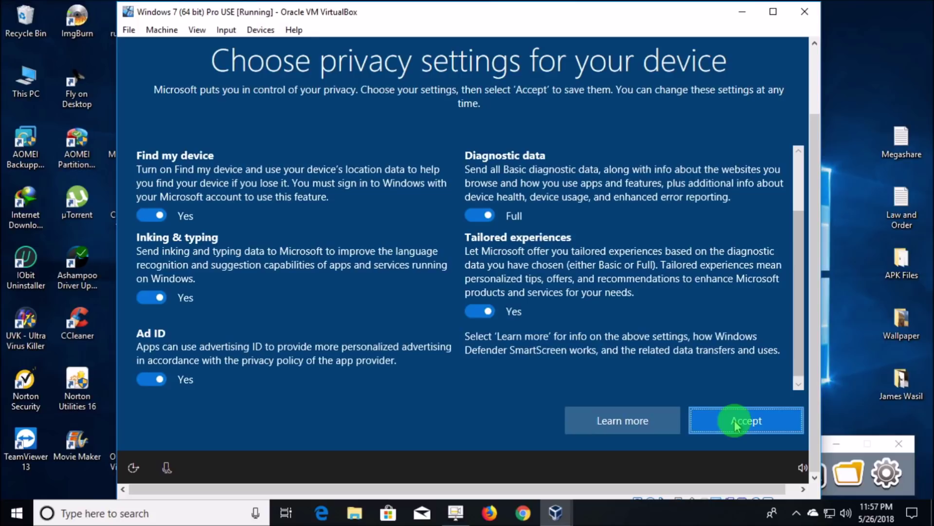
left_click(735, 420)
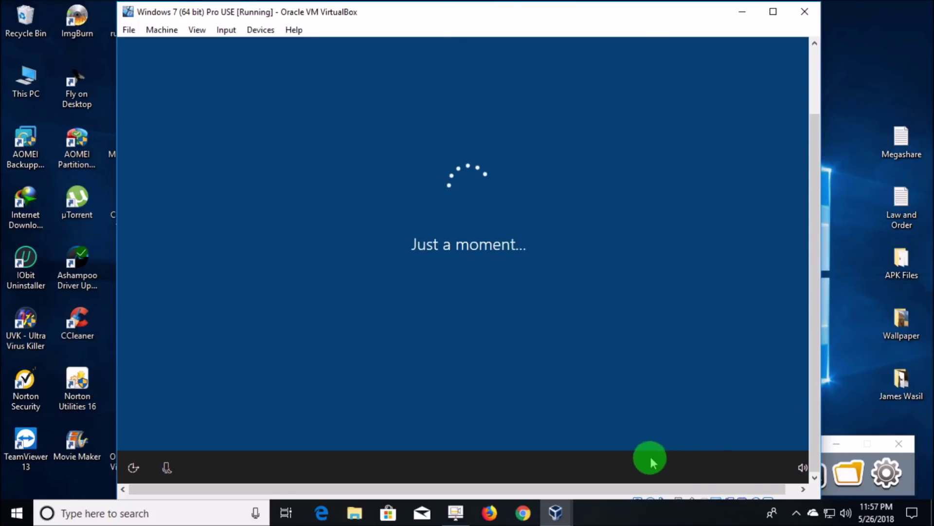
Step: Wait through 'Just a moment...' until the Windows 10 desktop with Edge's welcome page appears
left_click_drag(633, 485, 682, 484)
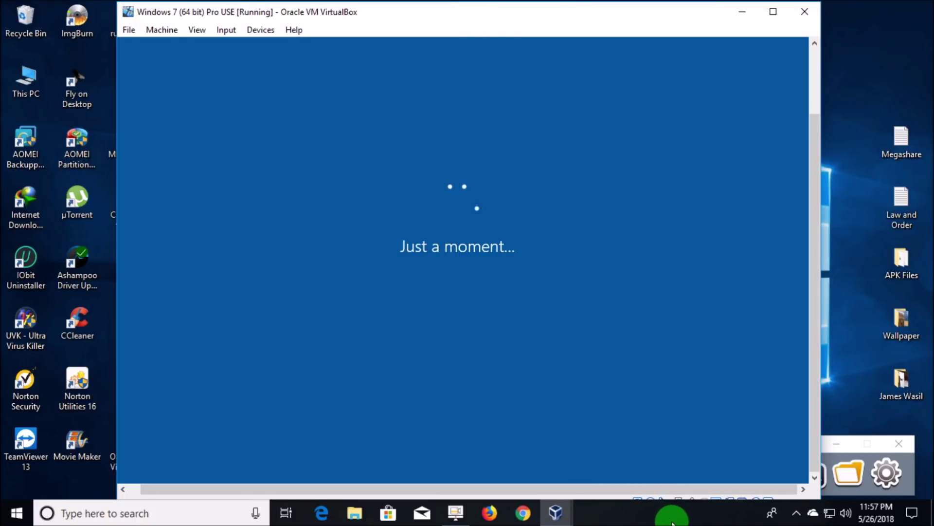
left_click(907, 486)
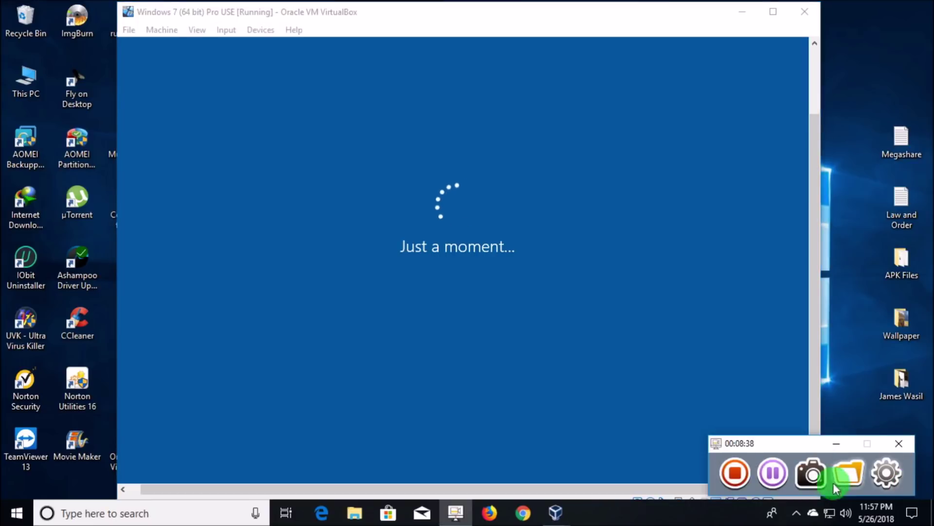
left_click(772, 473)
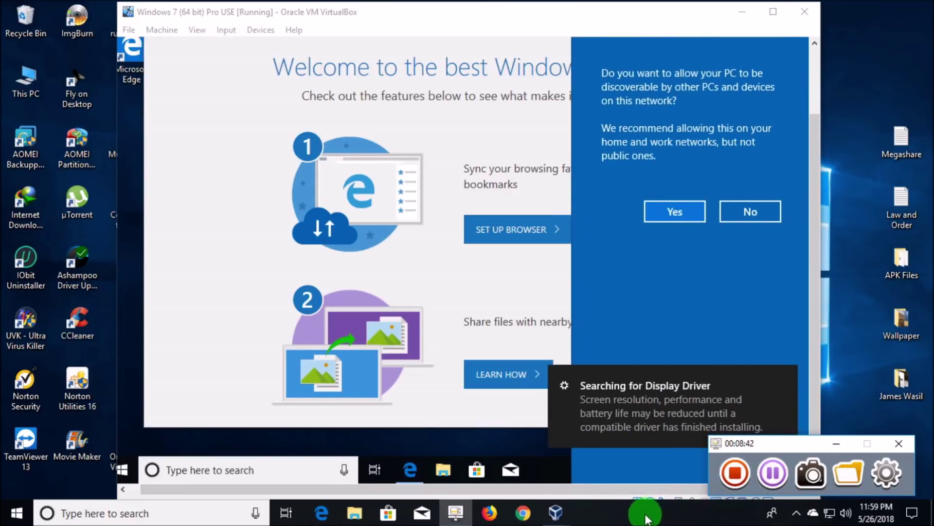
Step: Bring the VM window forward and answer No to network discoverability
left_click(642, 312)
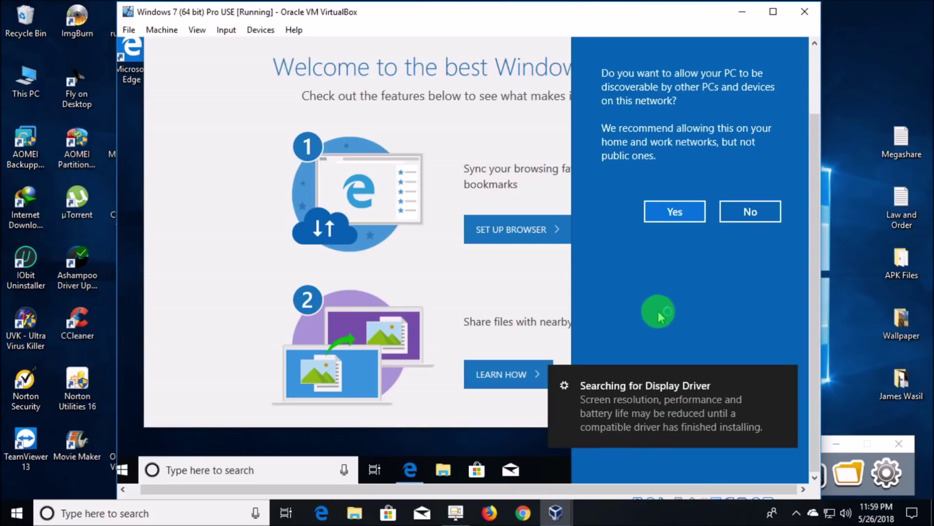
left_click(660, 309)
left_click(749, 214)
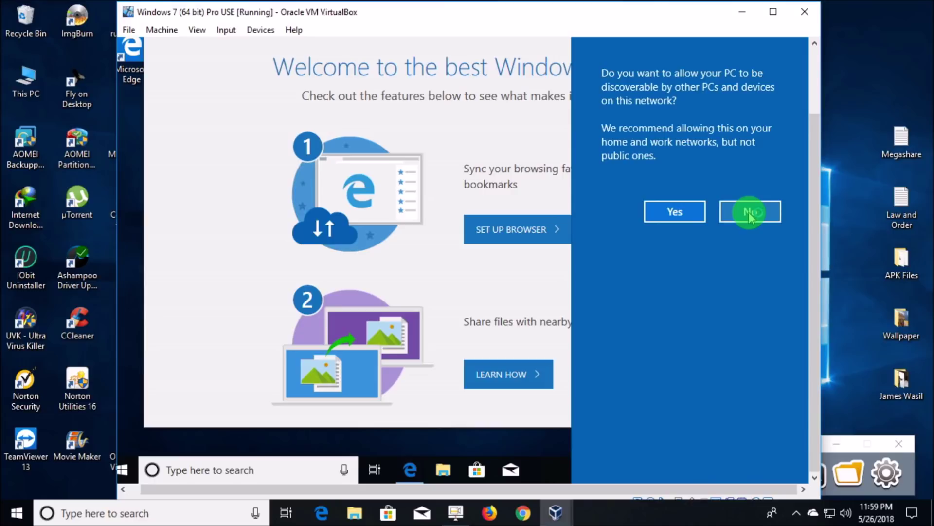
left_click(750, 214)
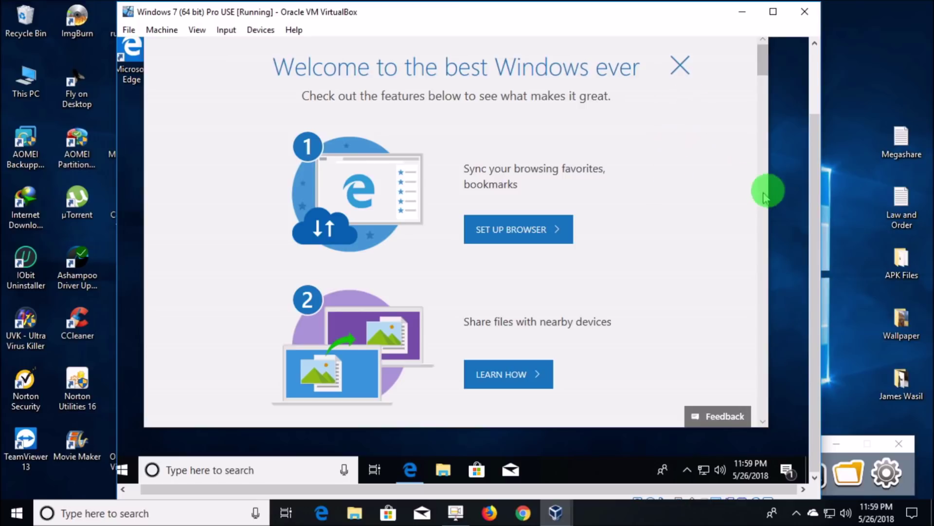
Step: Maximize Edge, dismiss its welcome panel, and close Edge to reveal the desktop
left_click_drag(813, 185, 808, 113)
left_click(720, 73)
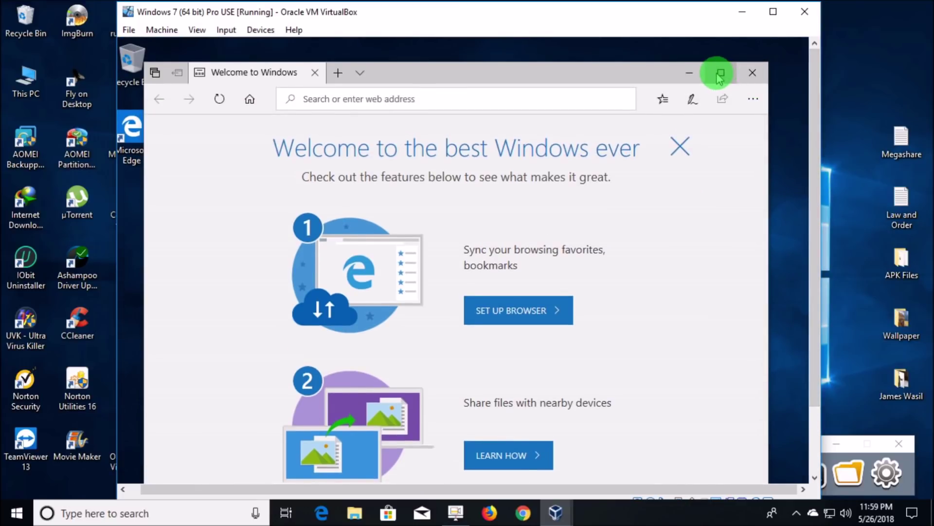
left_click(721, 73)
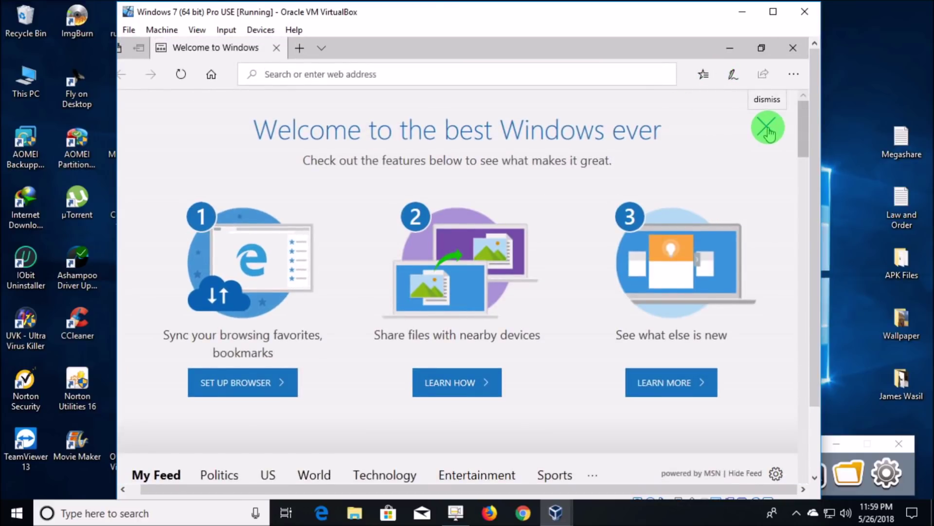
left_click(768, 131)
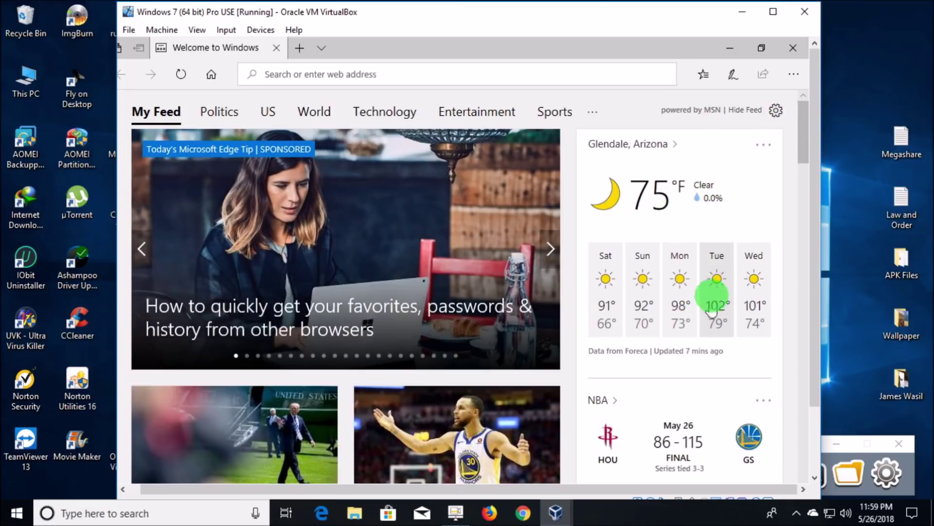
left_click(791, 49)
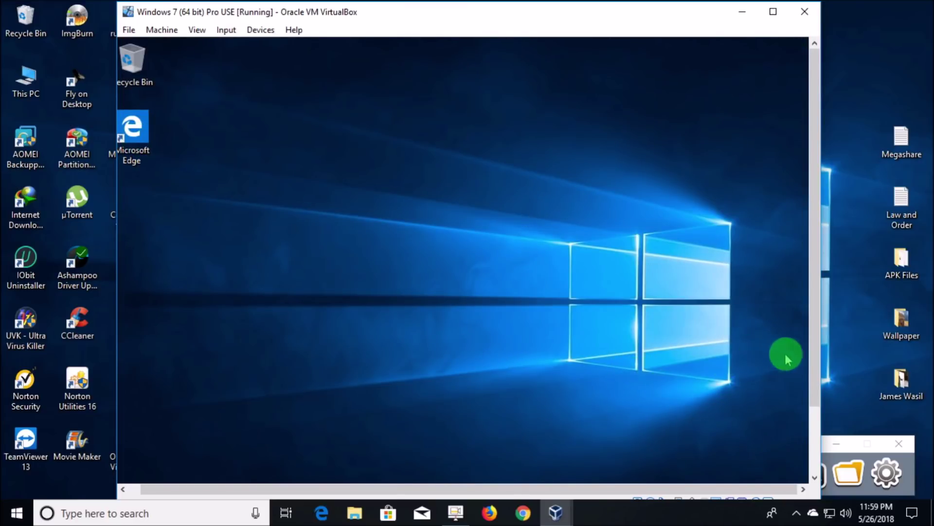
Step: Go from Action Center's All settings to Update & Security > Activation, showing the digital license
left_click_drag(812, 363, 818, 445)
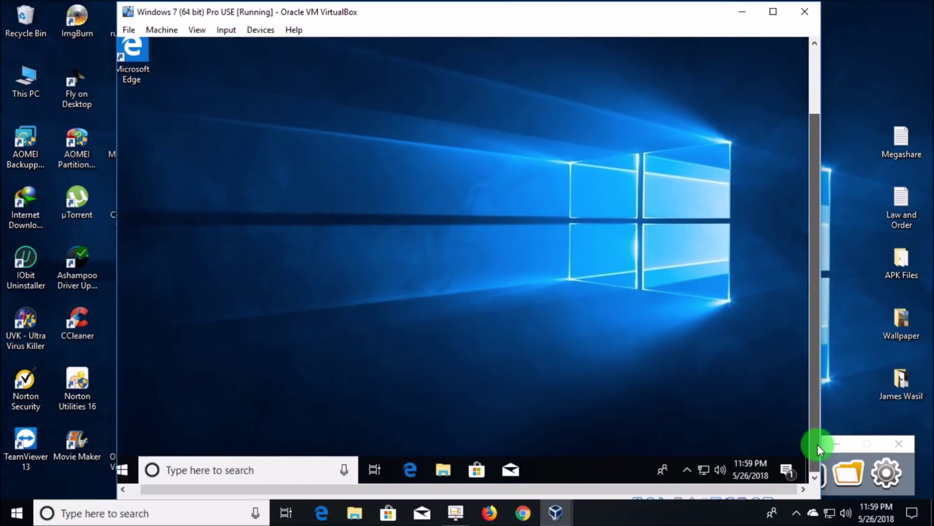
left_click(785, 471)
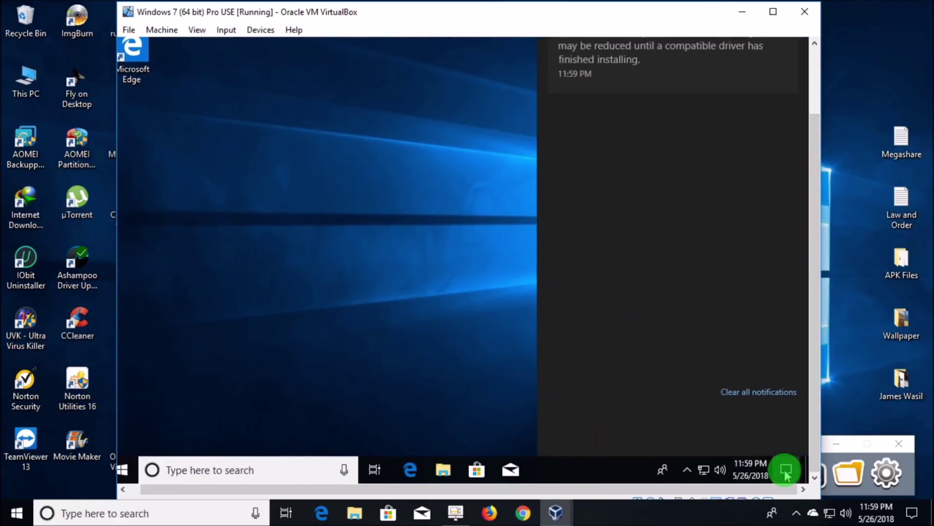
left_click(716, 440)
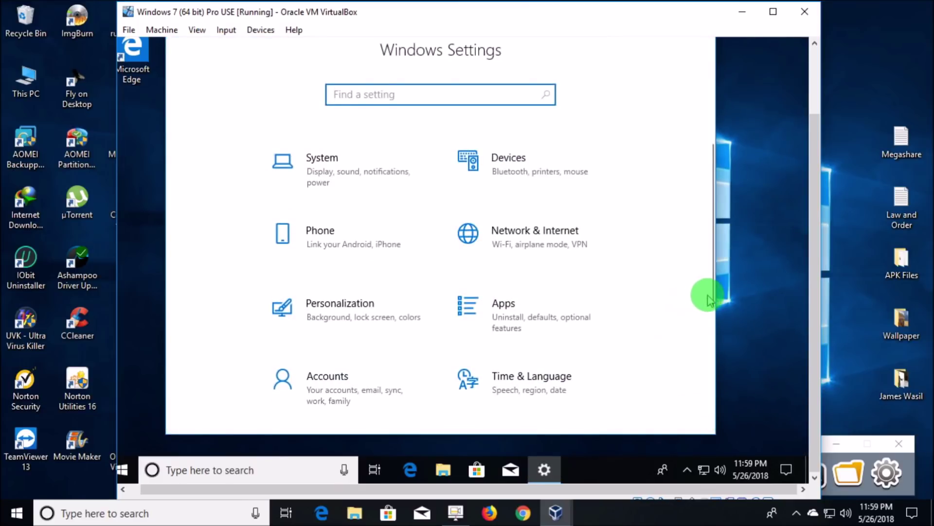
left_click_drag(715, 298, 715, 419)
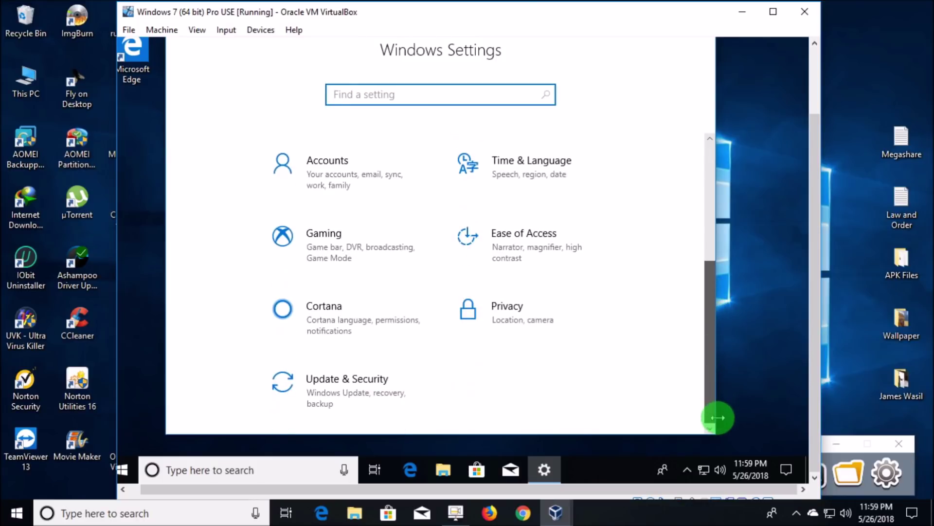
left_click(350, 392)
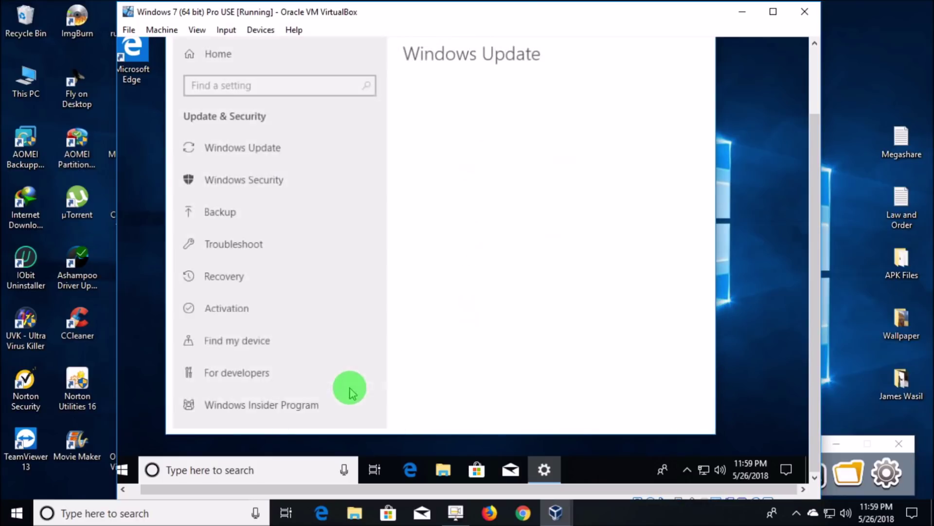
left_click(256, 314)
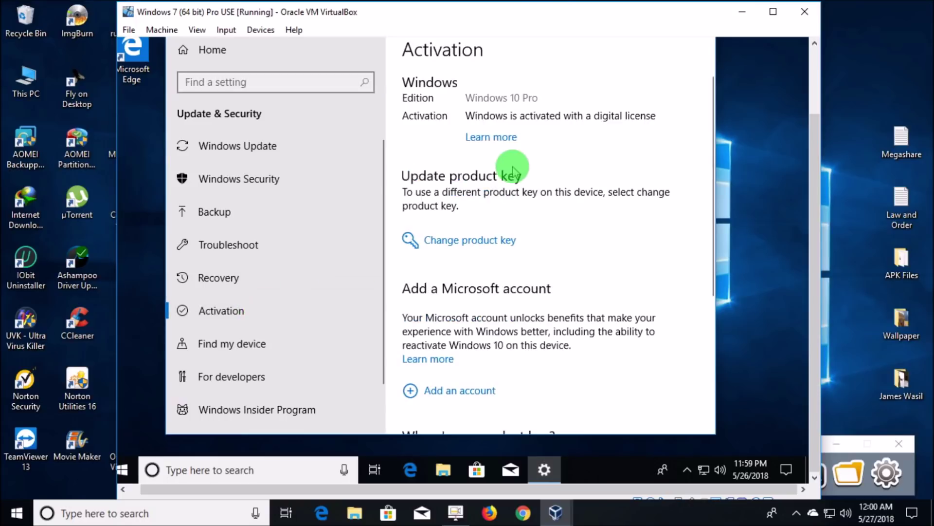